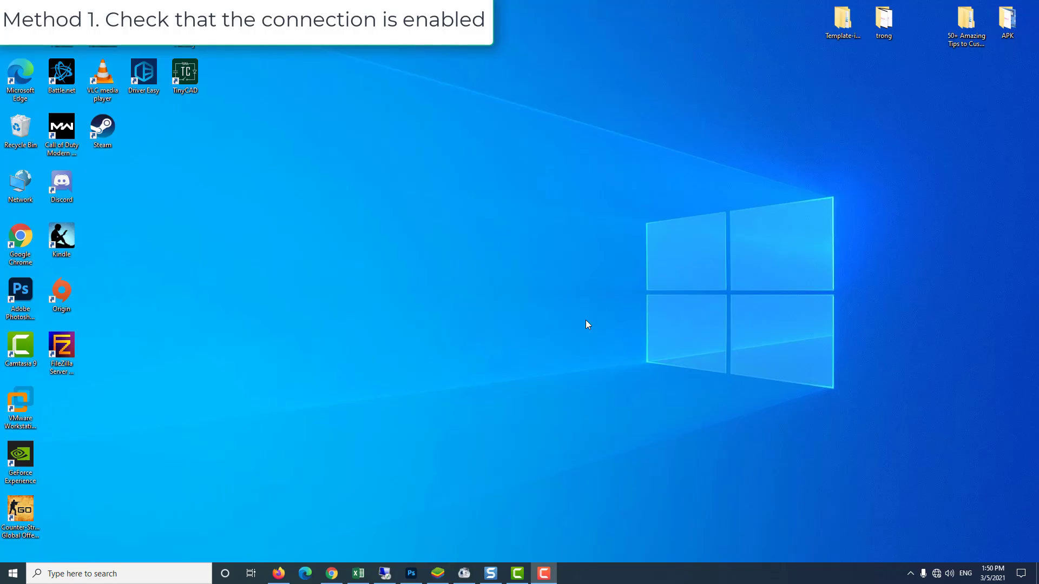
Open Control Panel's Network Connections list via Network and Sharing Center's adapter settings
click(151, 574)
text(c)
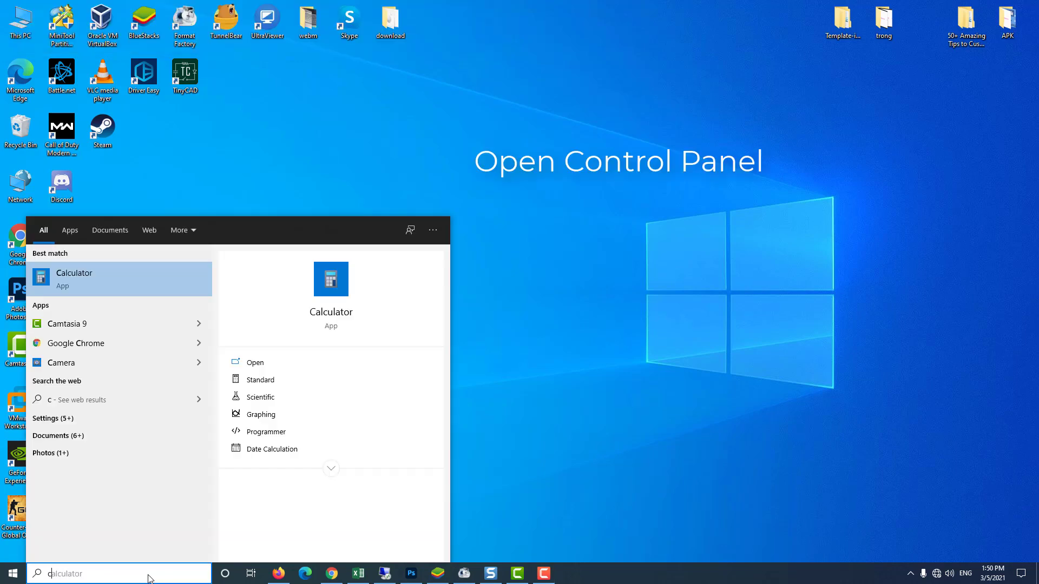
text(ontrol panel)
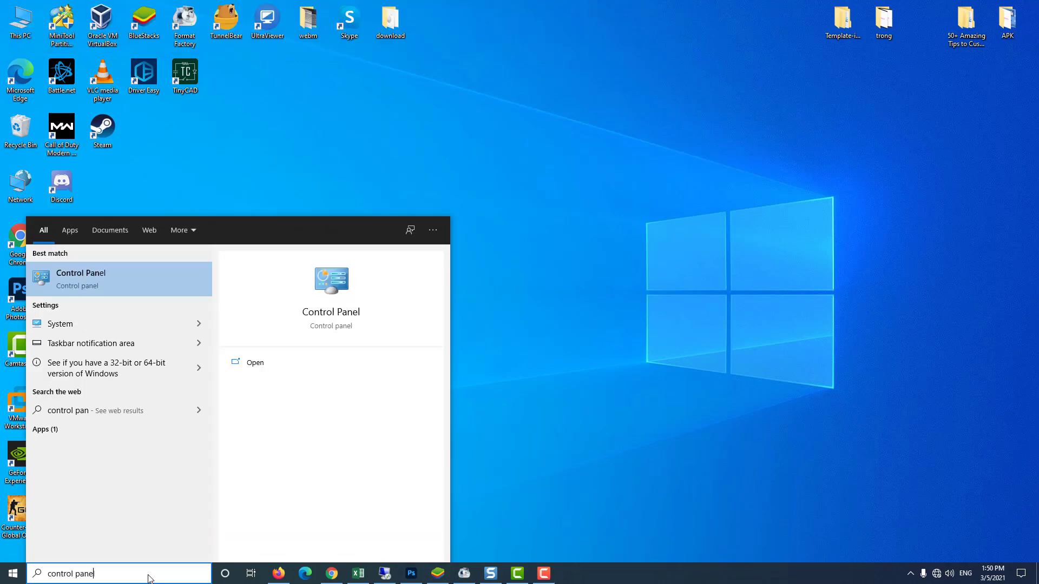
click(163, 282)
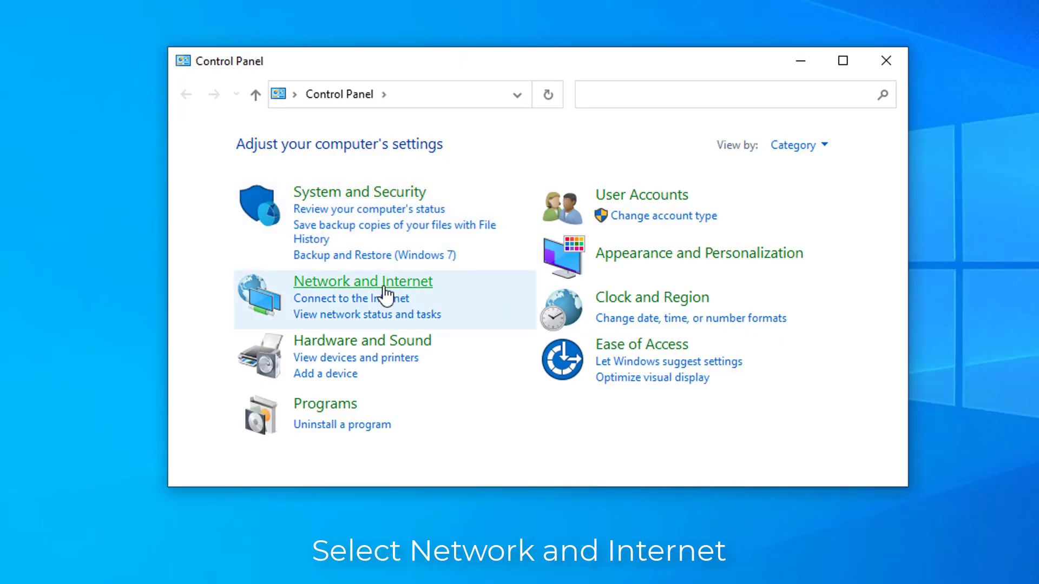
click(389, 293)
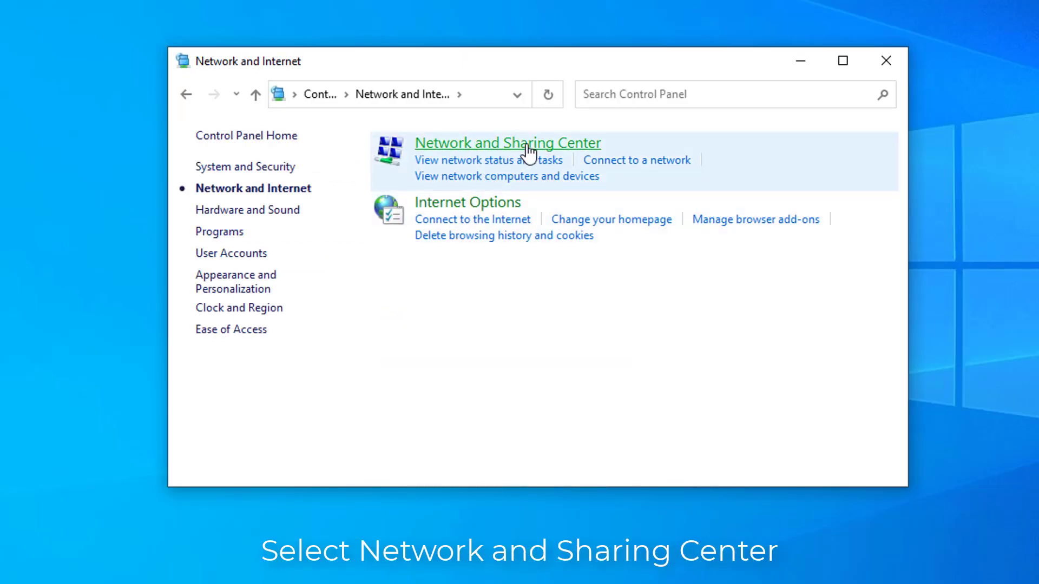
click(527, 154)
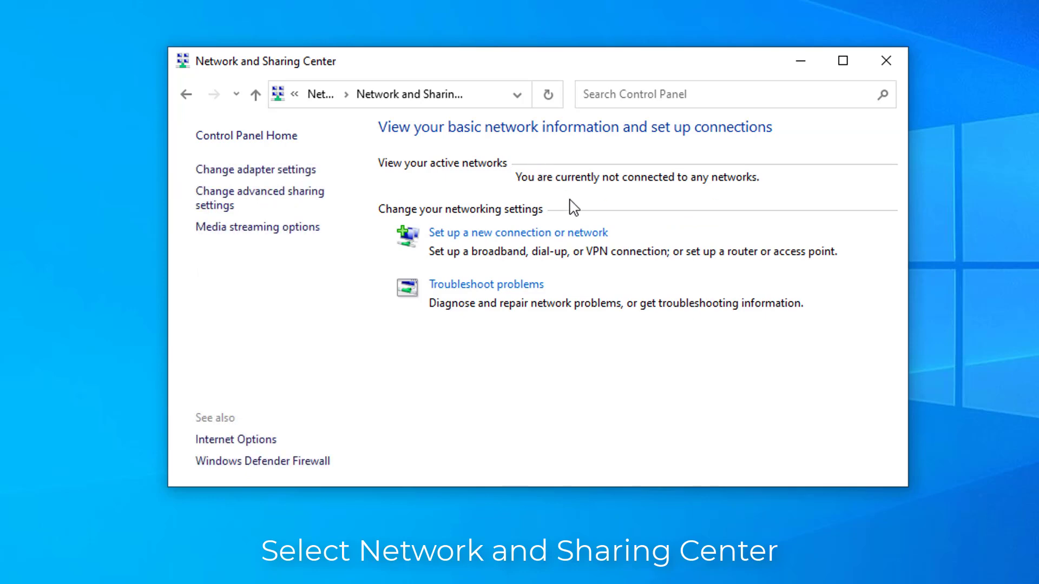
click(298, 172)
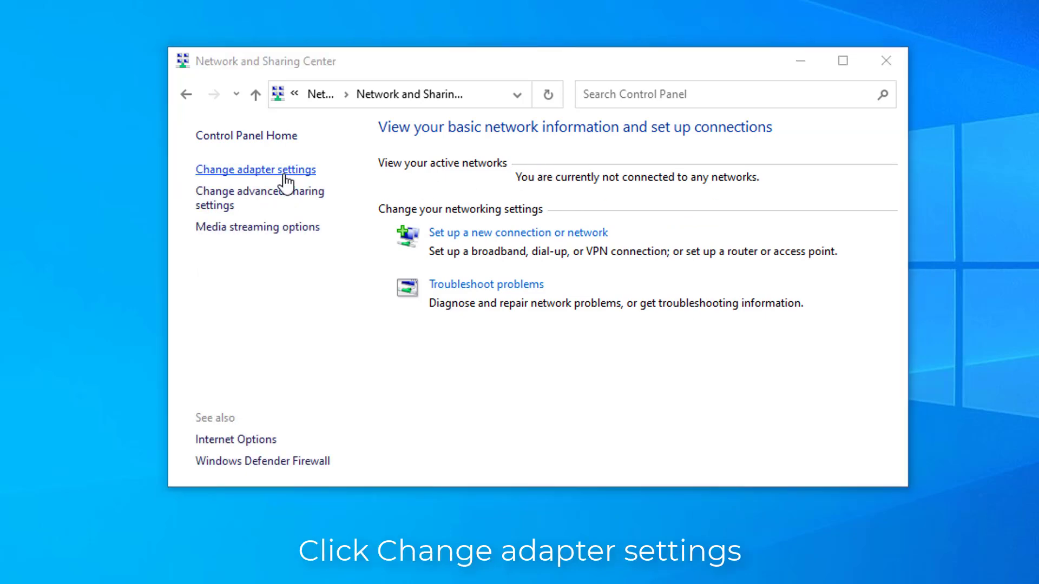
Enable the disabled Ethernet 2 adapter from its right-click menu
click(590, 215)
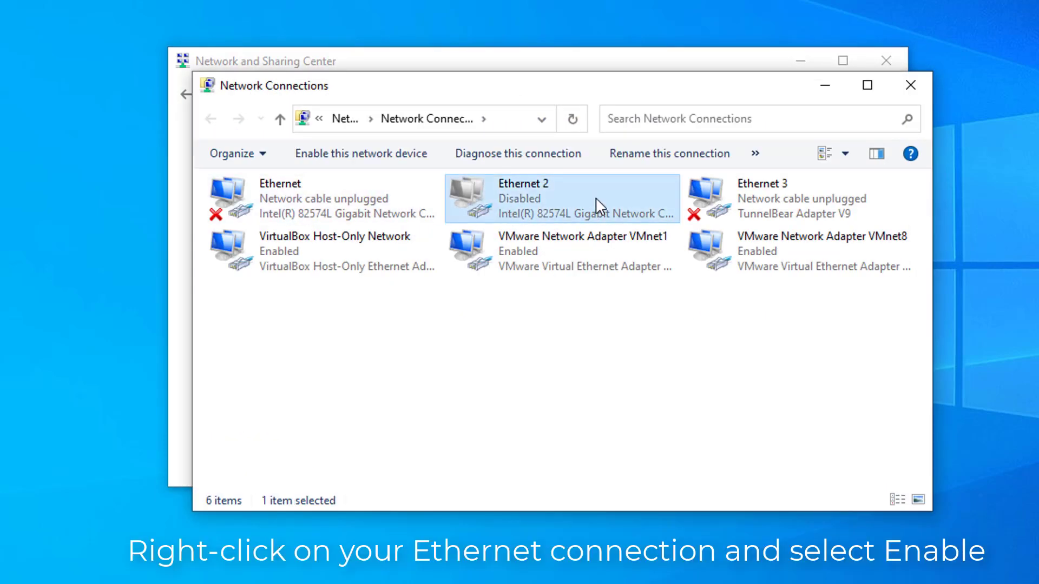
right_click(580, 206)
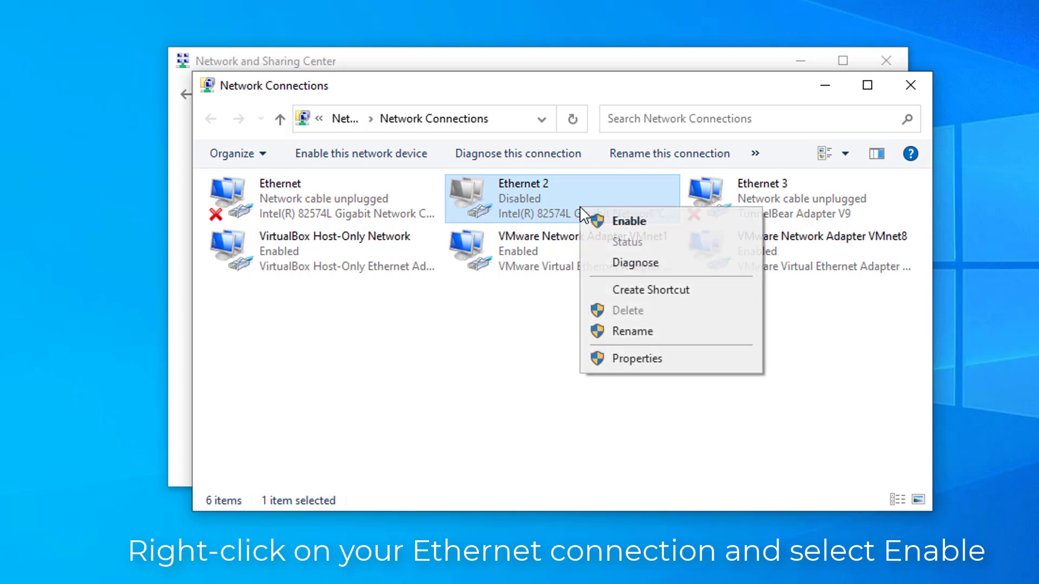
click(626, 223)
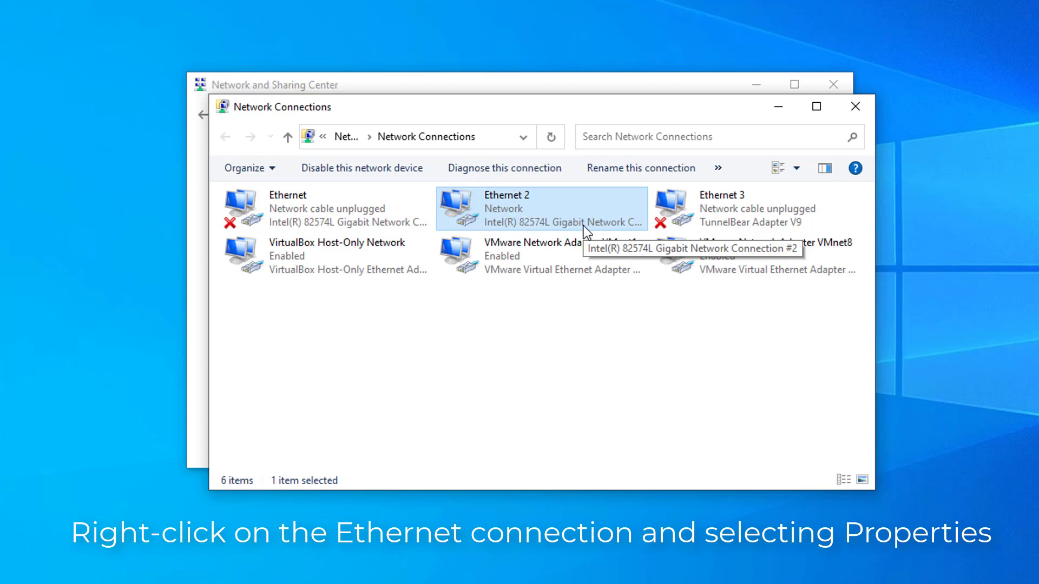
Change Ethernet 2's IPv4 DNS from 8.8.8.8/8.8.4.4 to obtain automatically, confirming both dialogs
right_click(583, 226)
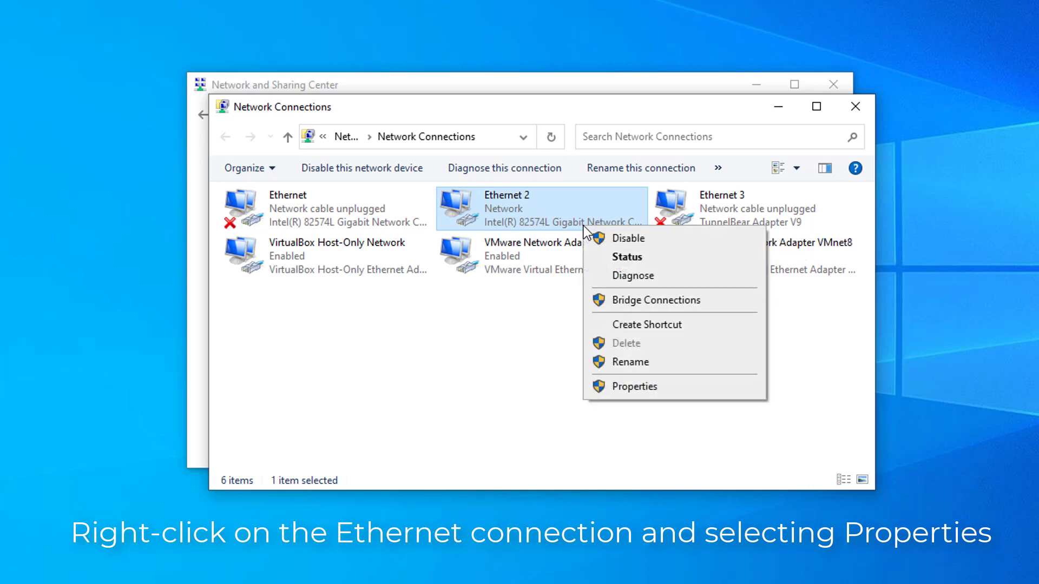
click(650, 389)
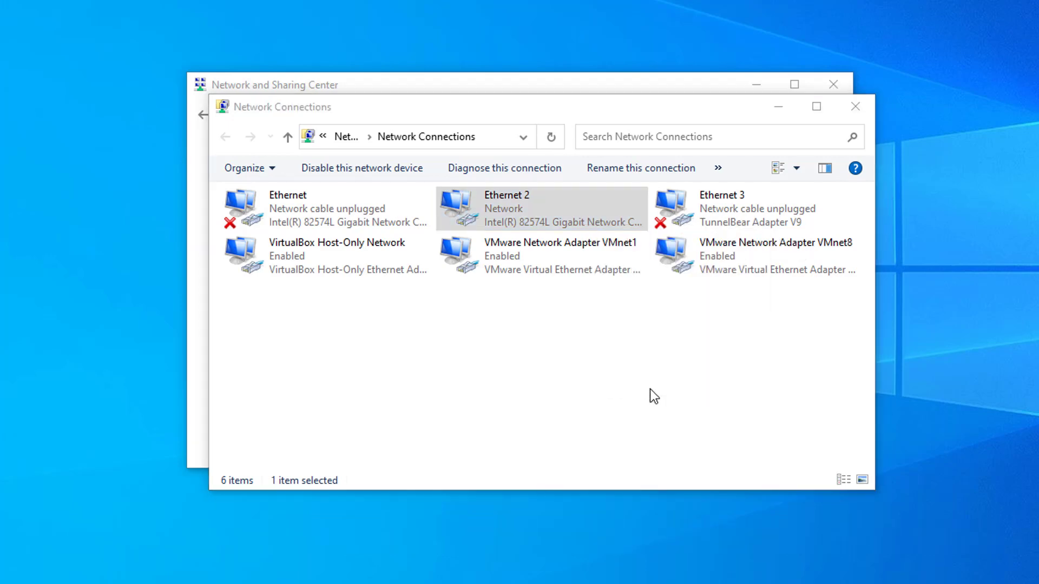
click(417, 377)
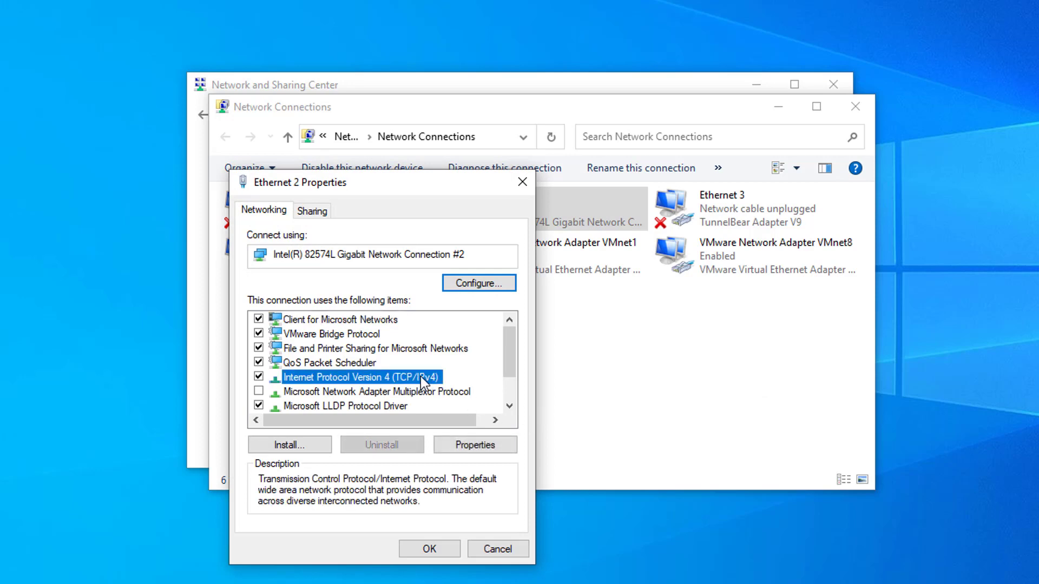
double_click(417, 377)
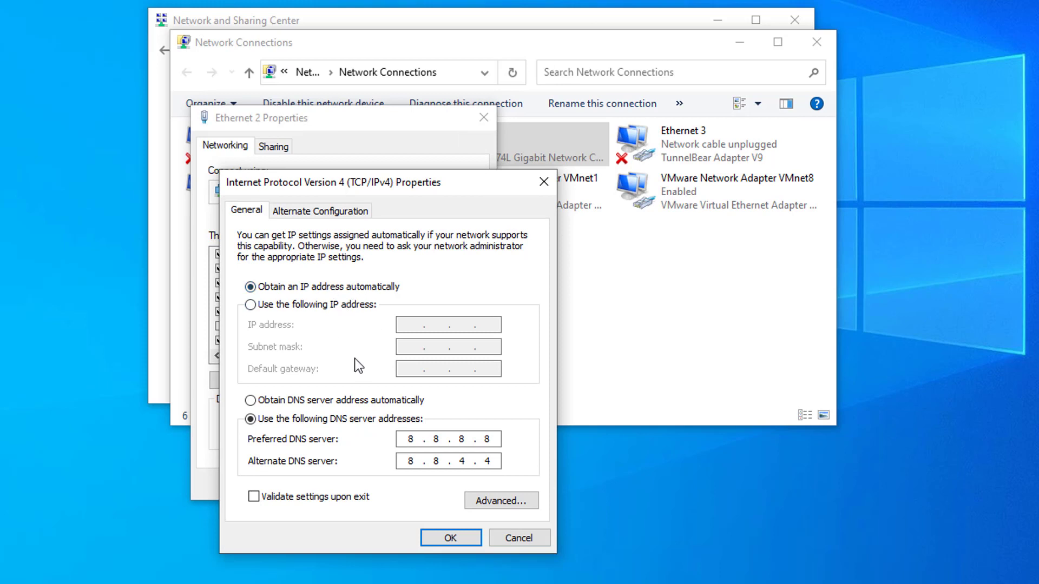
click(351, 400)
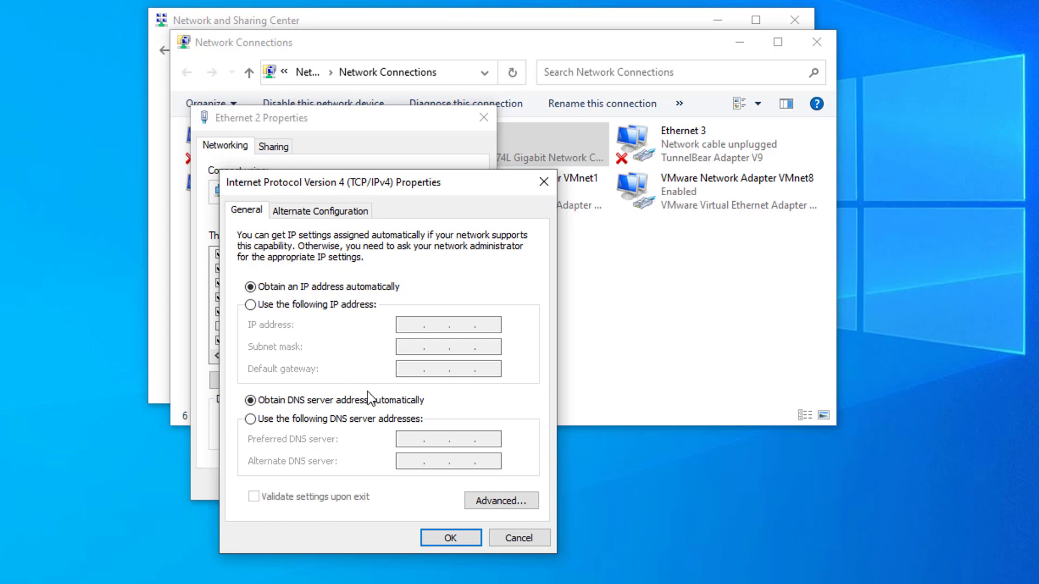
click(465, 541)
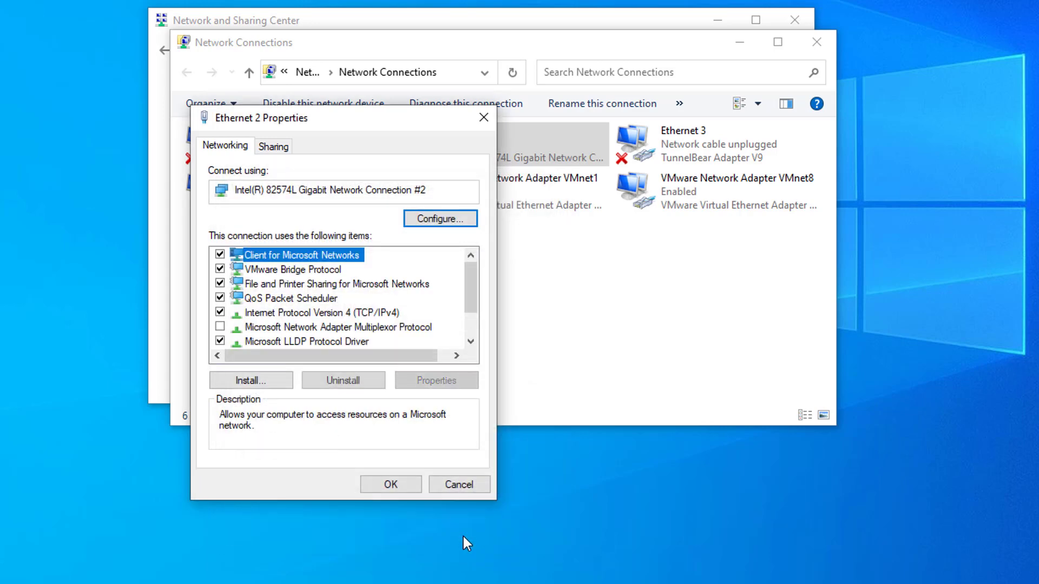
click(399, 489)
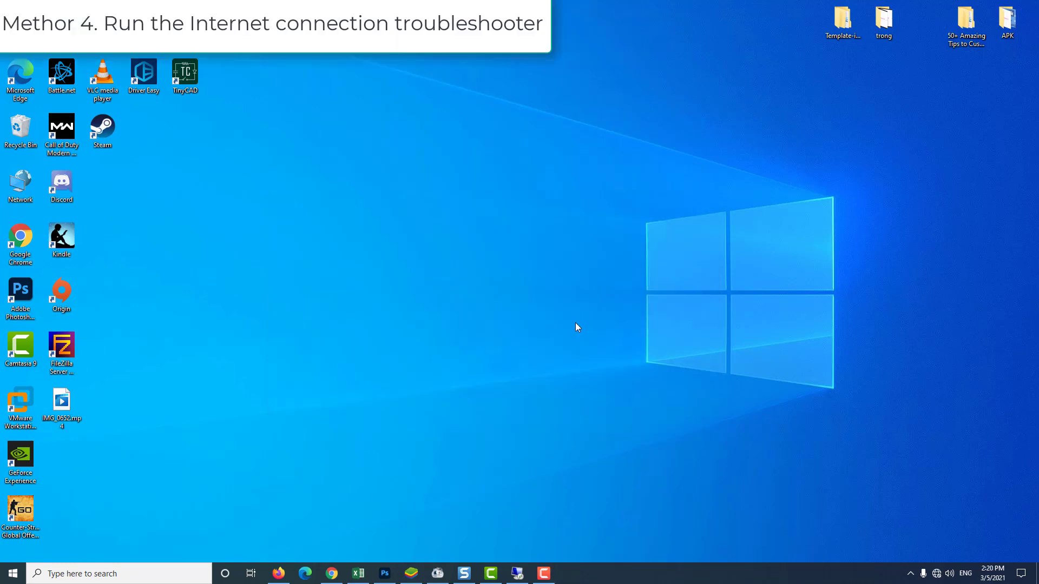
Go to the Troubleshoot page under Update & Security in Windows Settings
click(13, 573)
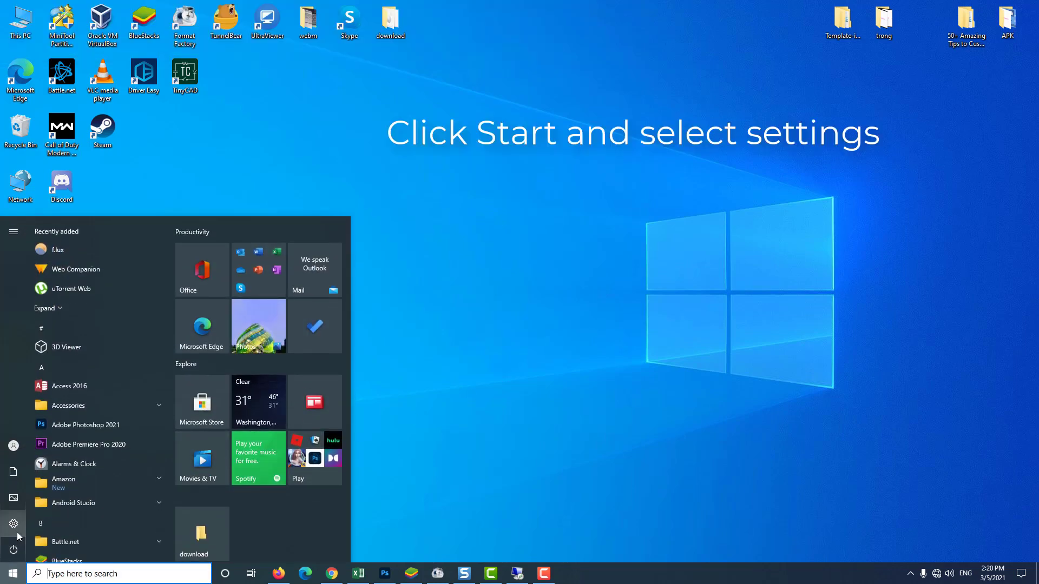
mouse_move(13, 528)
click(59, 526)
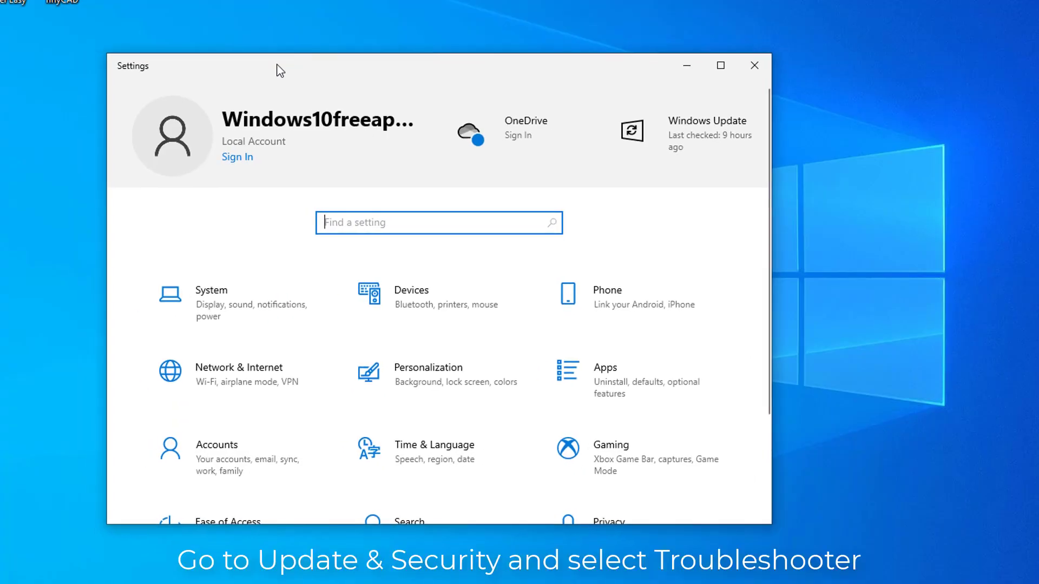
scroll(562, 466, down, 3)
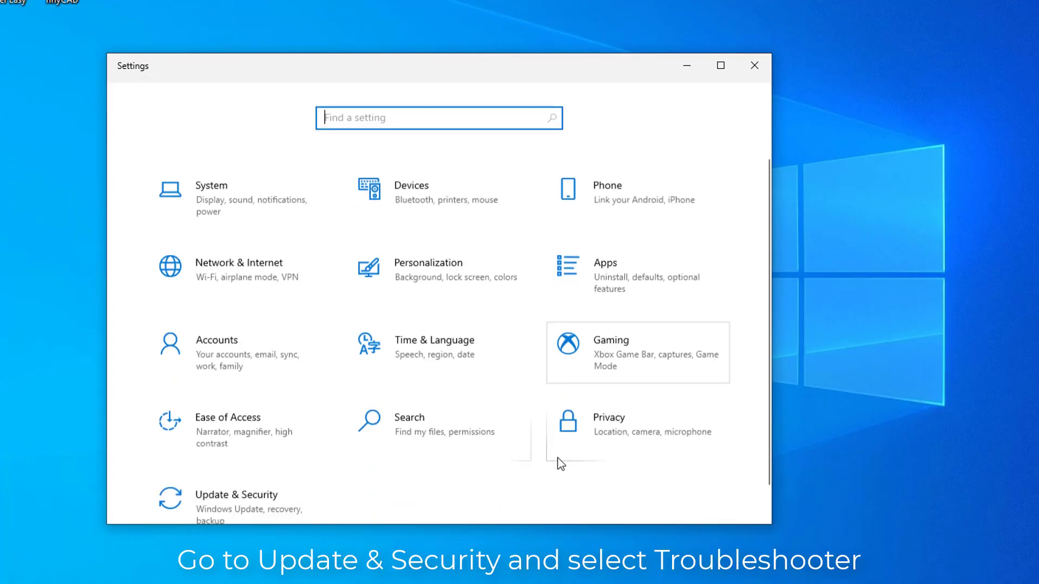
click(255, 495)
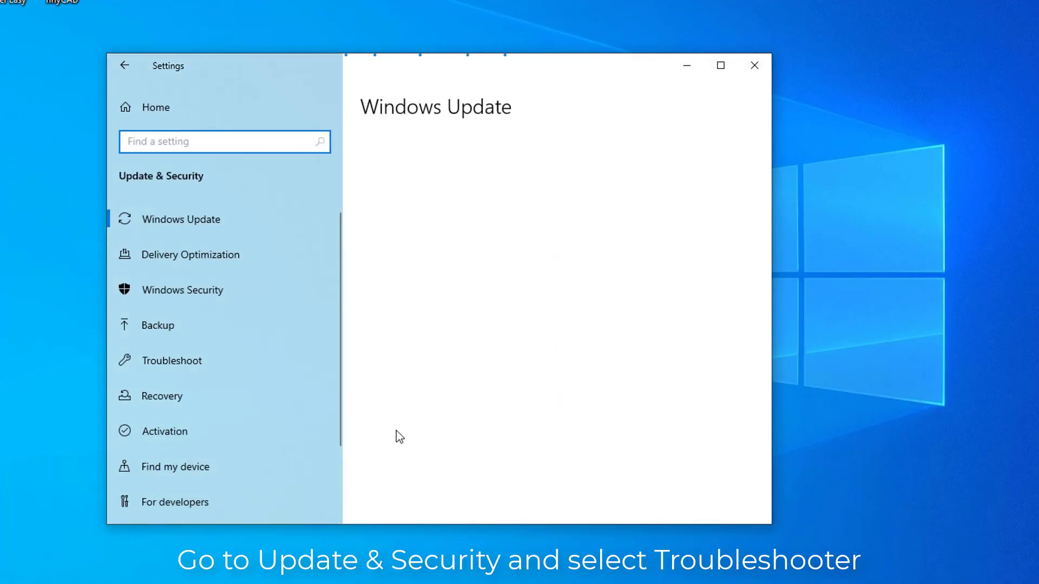
click(237, 369)
Run the Internet Connections troubleshooter, choosing 'Troubleshoot my connection to the Internet'
scroll(465, 390, down, 1)
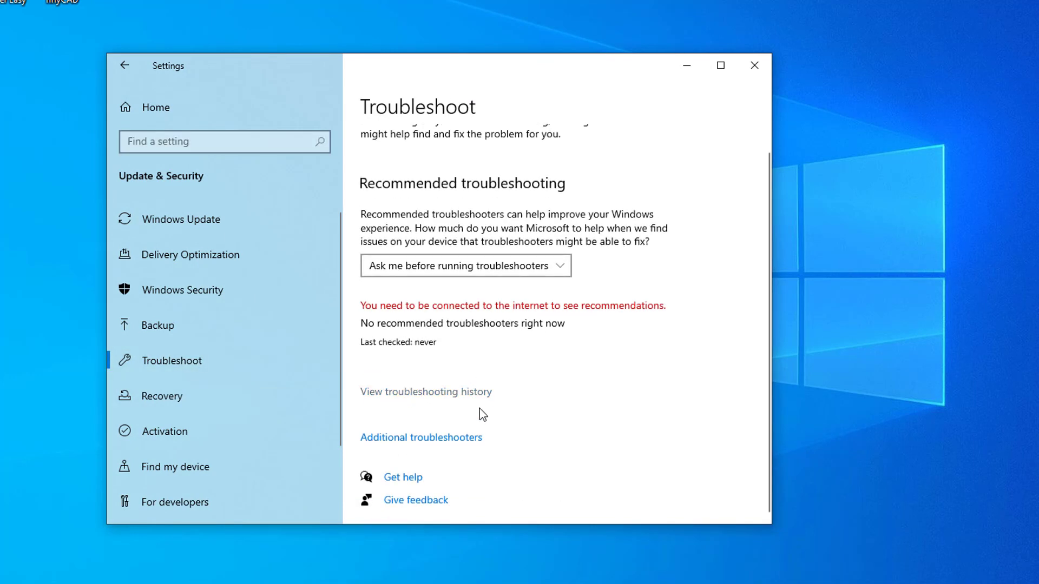
click(468, 439)
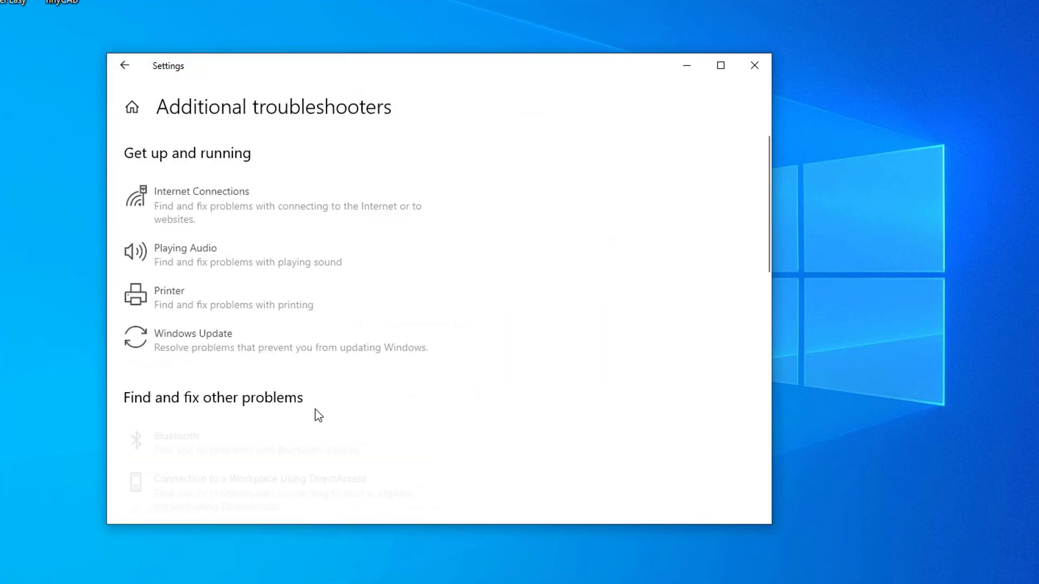
click(276, 198)
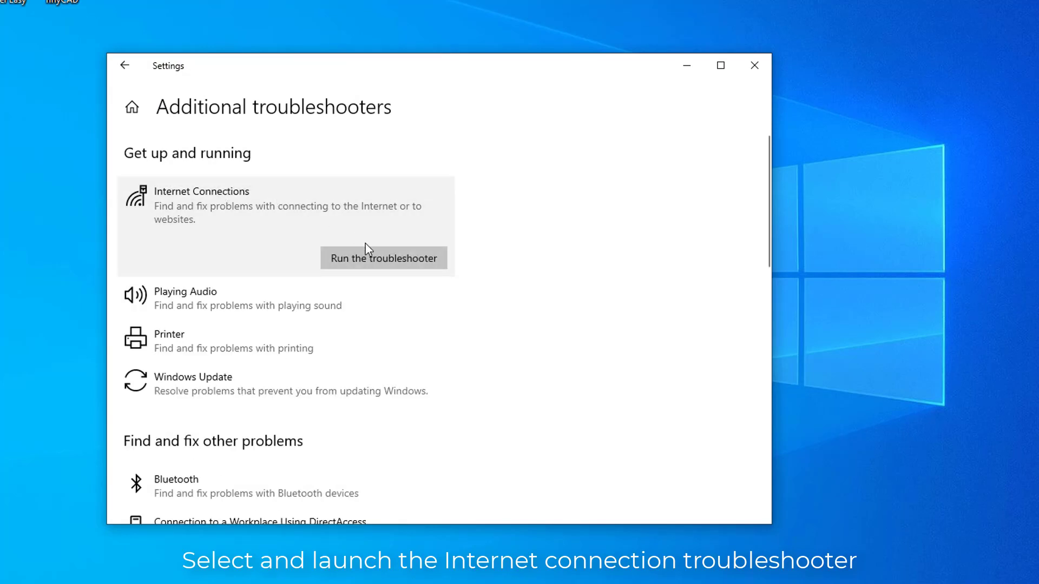
click(404, 263)
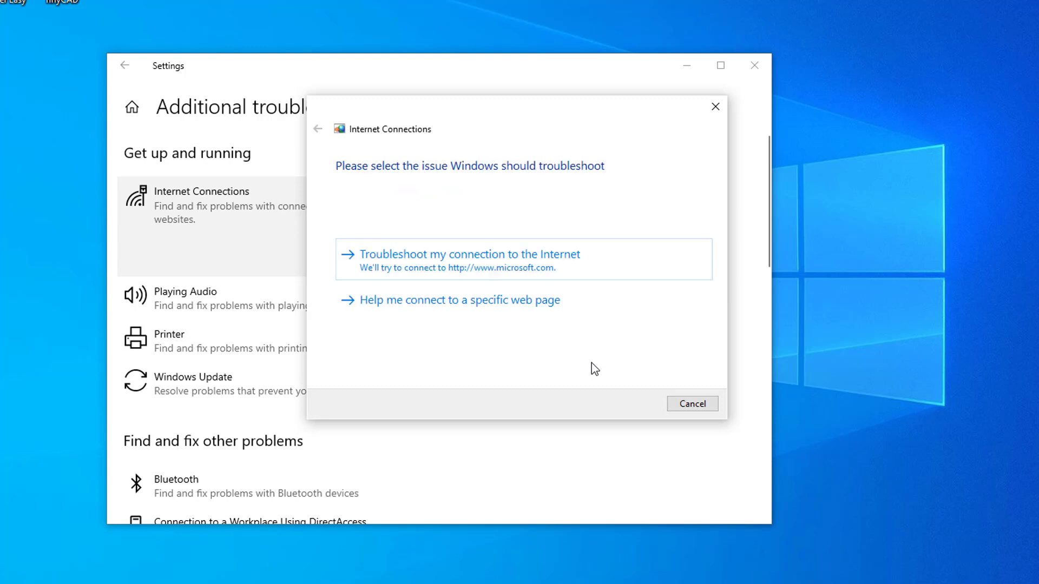
click(516, 259)
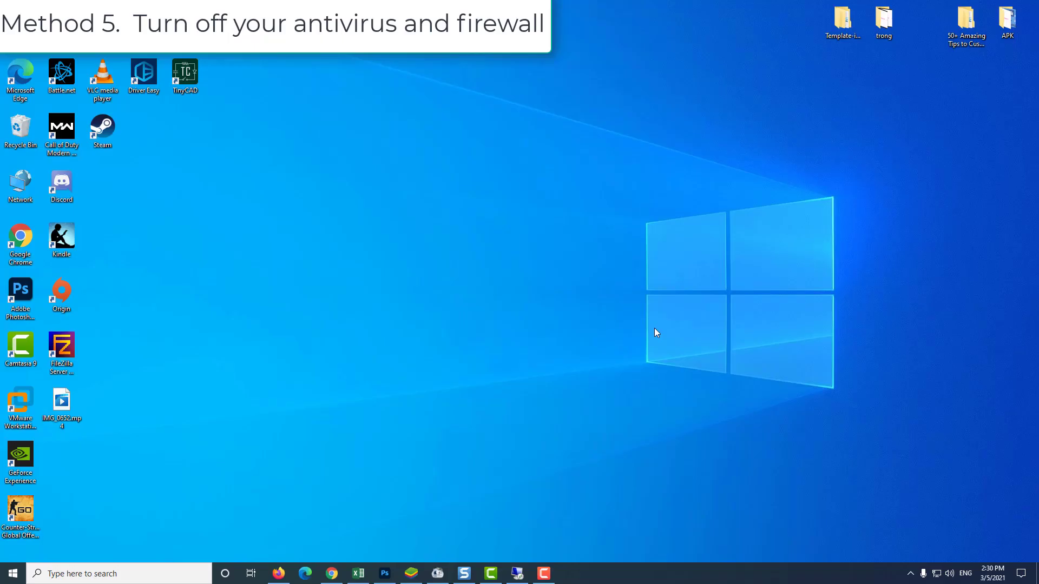
Find Windows Defender Firewall via 'windows firewall' search and switch it off for private and public networks
click(126, 572)
text(windows firewall)
click(117, 336)
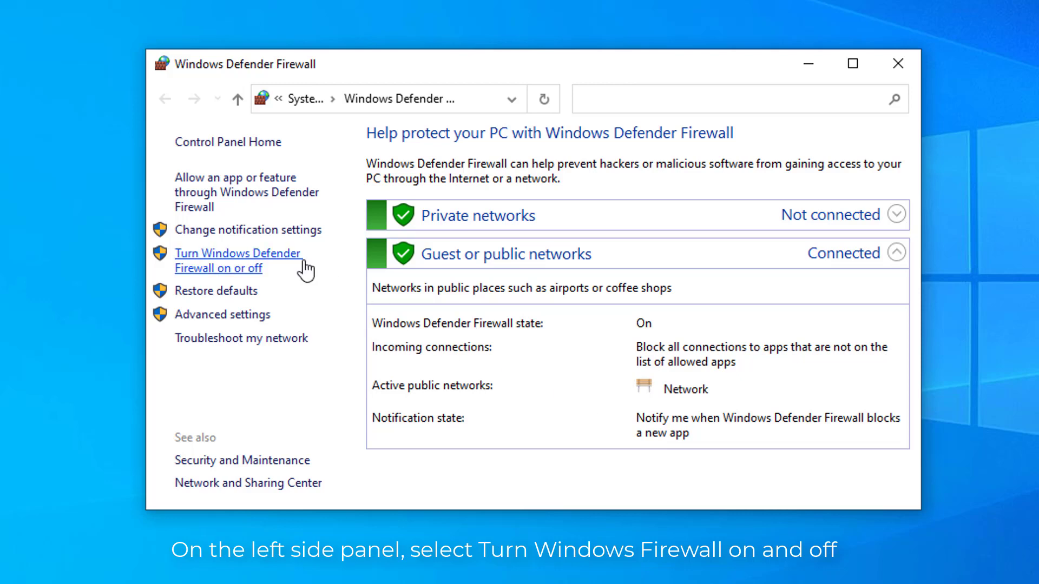
click(304, 269)
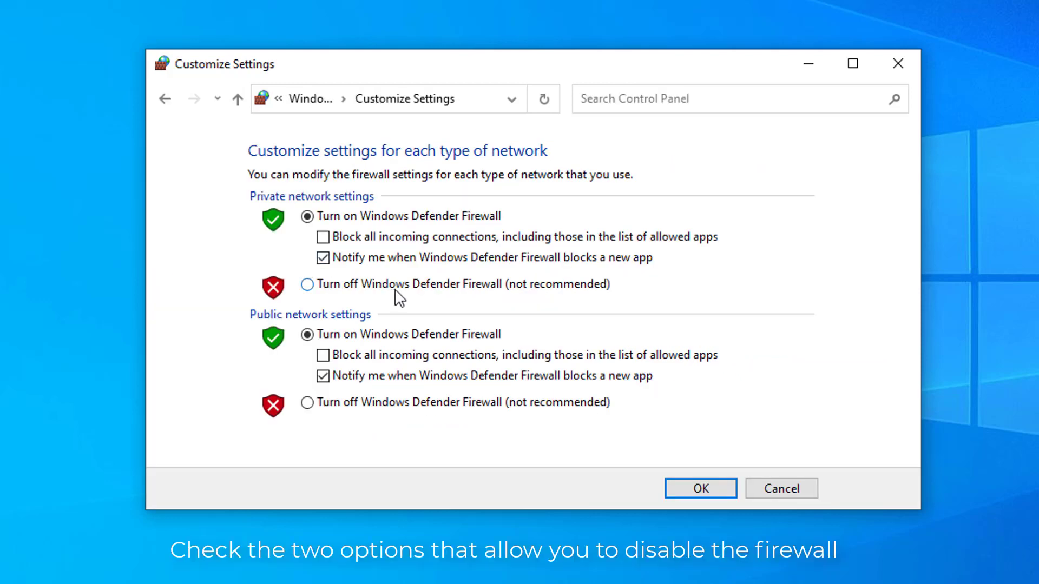
click(394, 290)
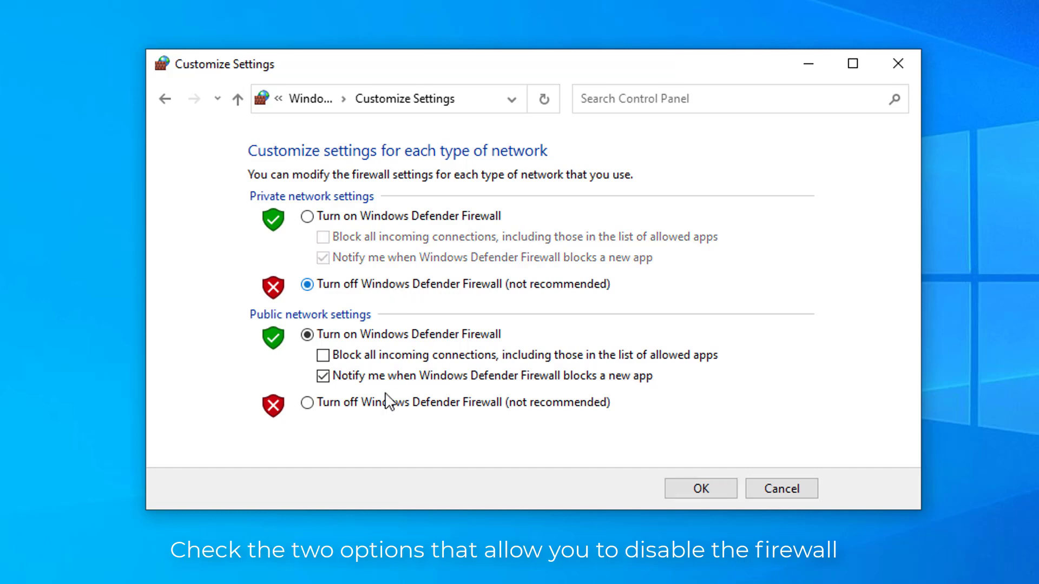
click(354, 406)
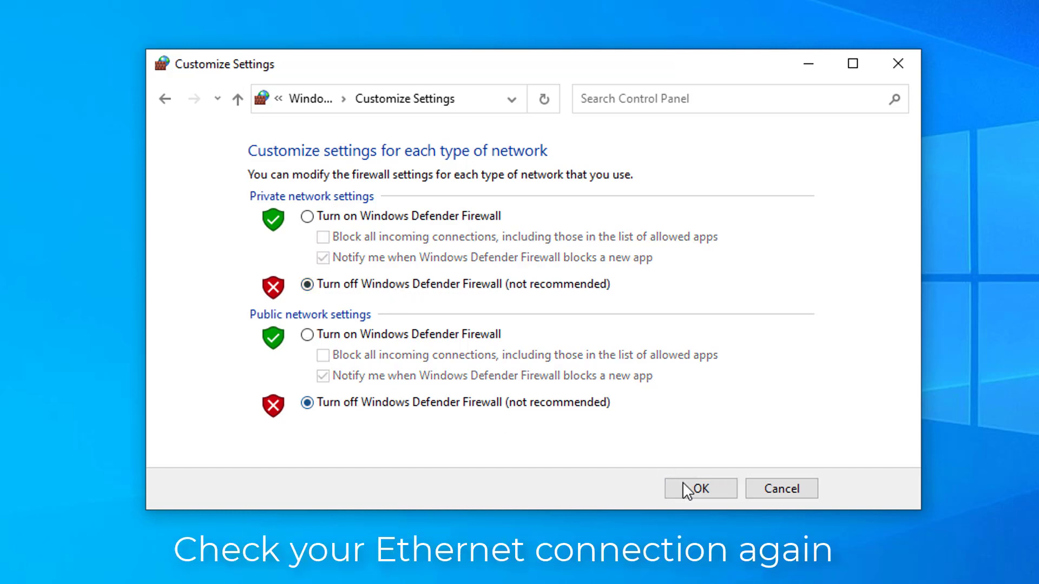
click(700, 488)
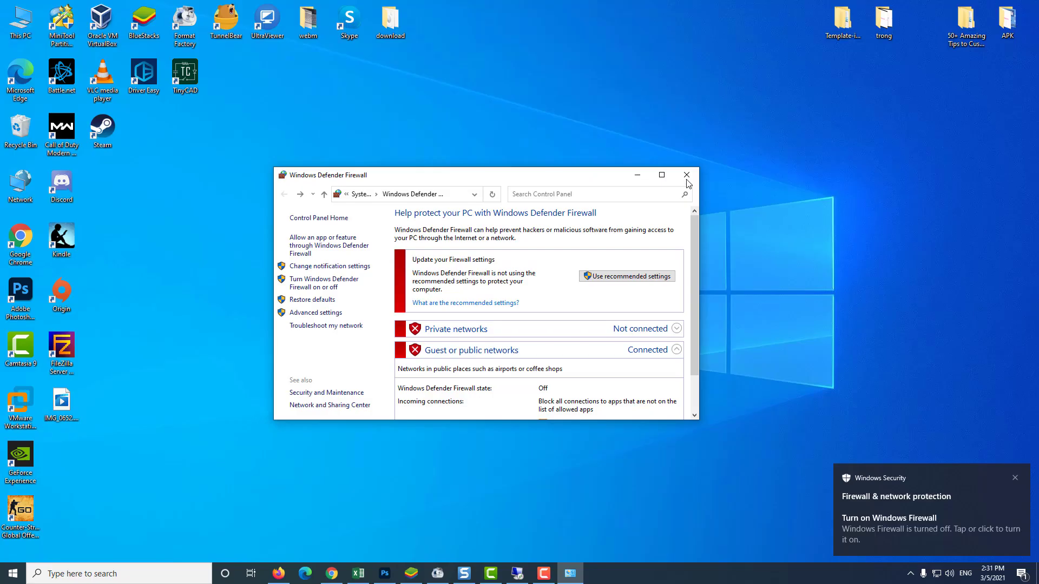
click(686, 175)
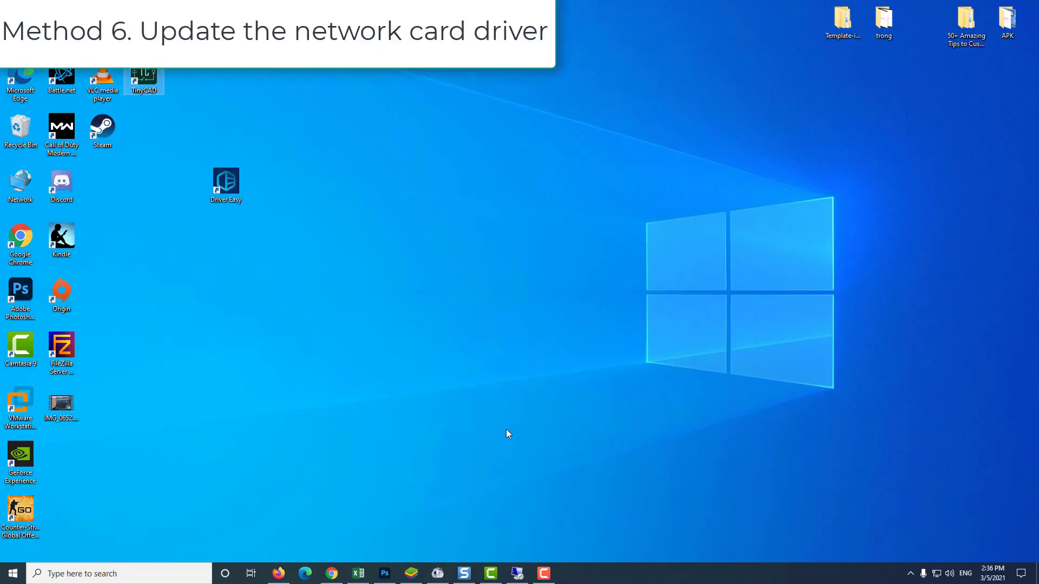
Scan with Driver Easy and Update All outdated drivers, continuing past the Access Denied prompt
click(235, 192)
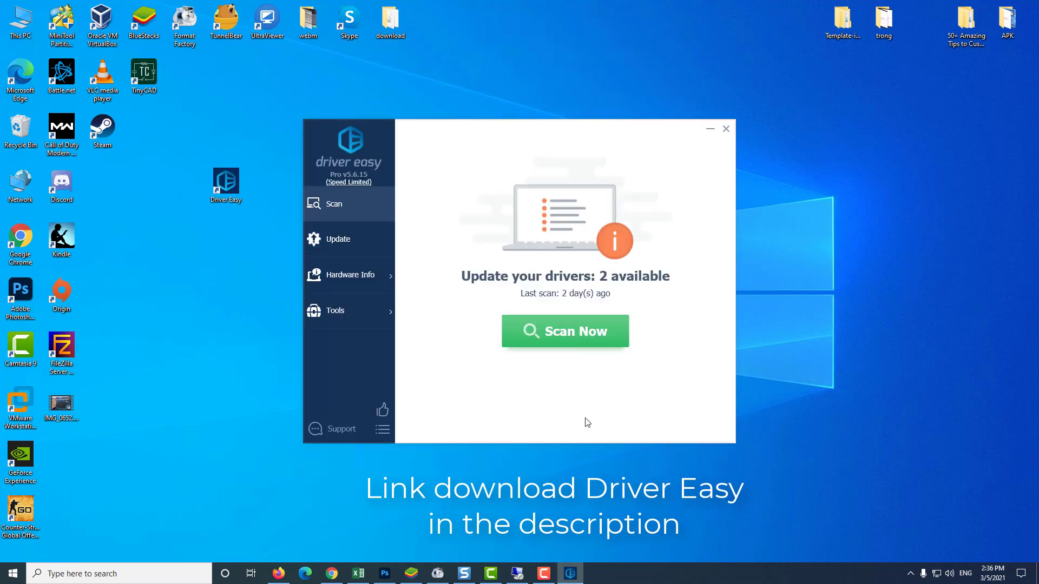
click(579, 345)
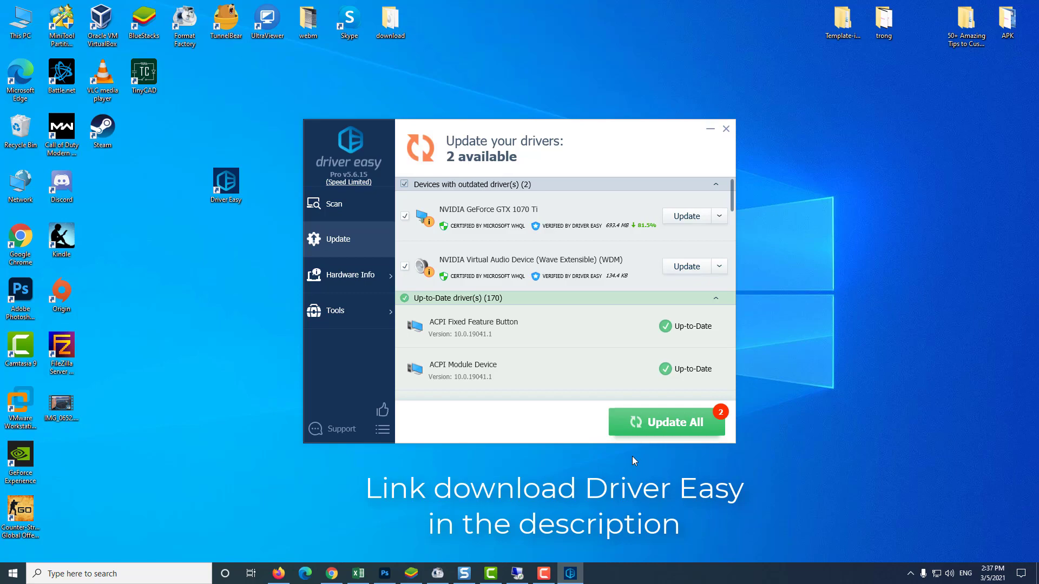
click(667, 423)
click(575, 335)
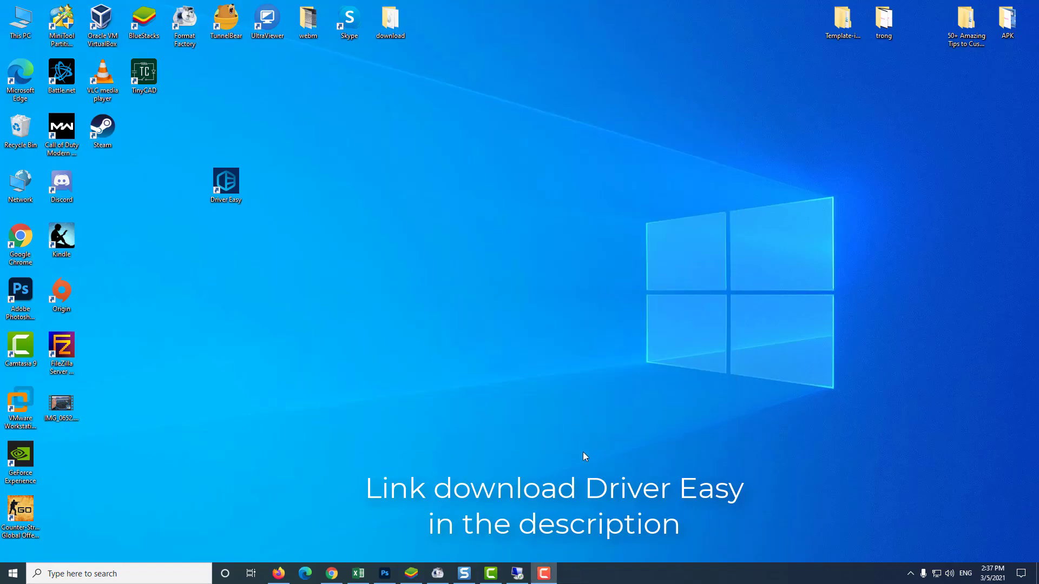